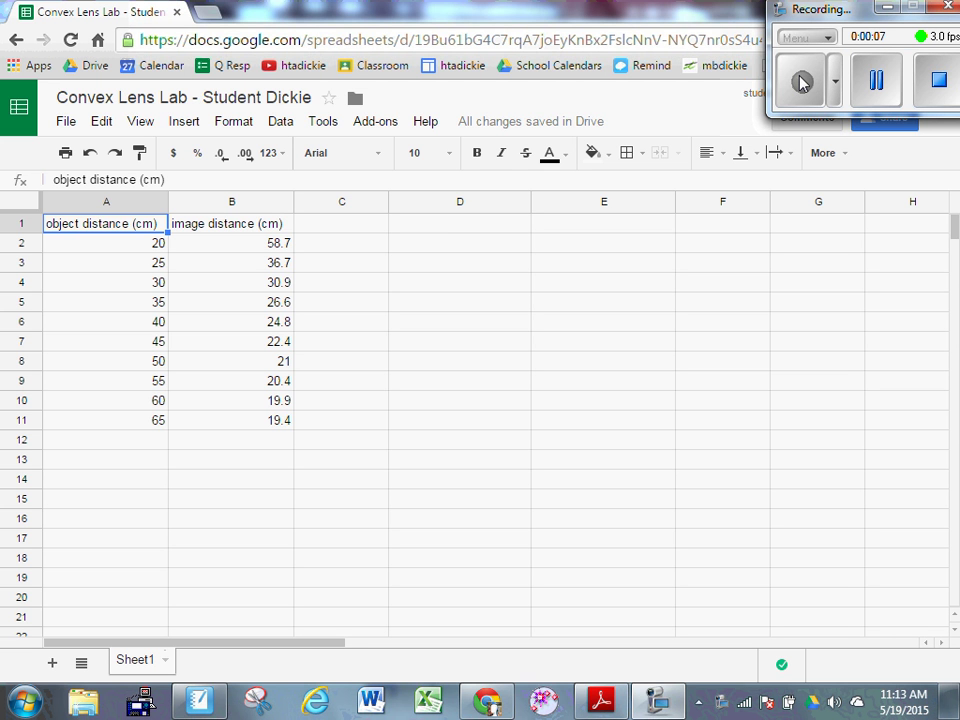
- Enter the headings '1/object distance (cm-1)' in D1 and '1/image distance (cm-1)' in E1
click(444, 237)
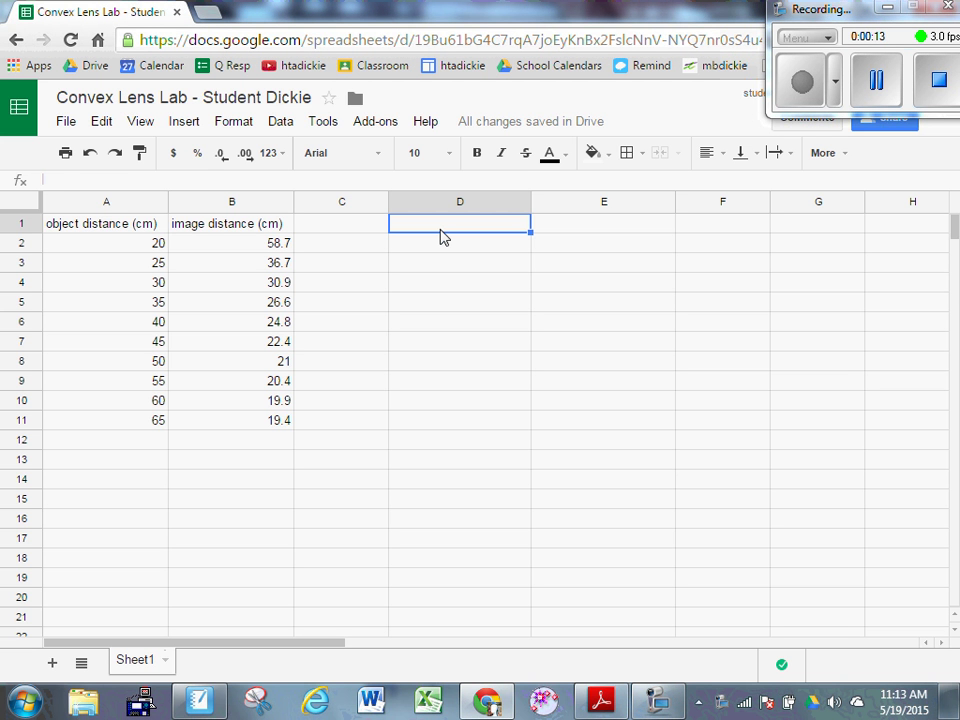
text(1/)
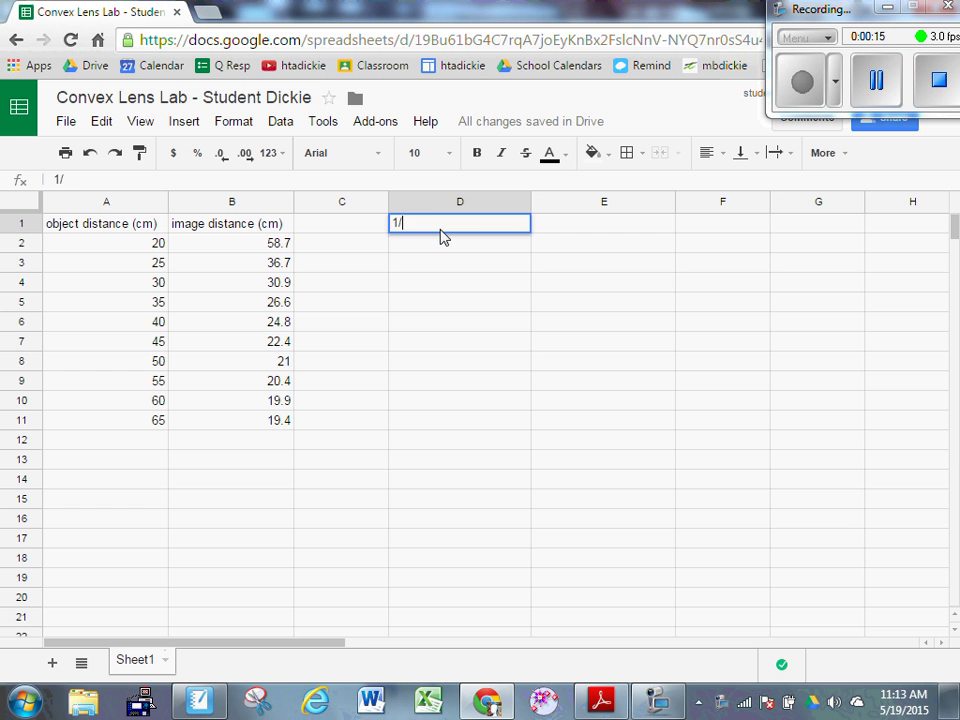
text(object distance)
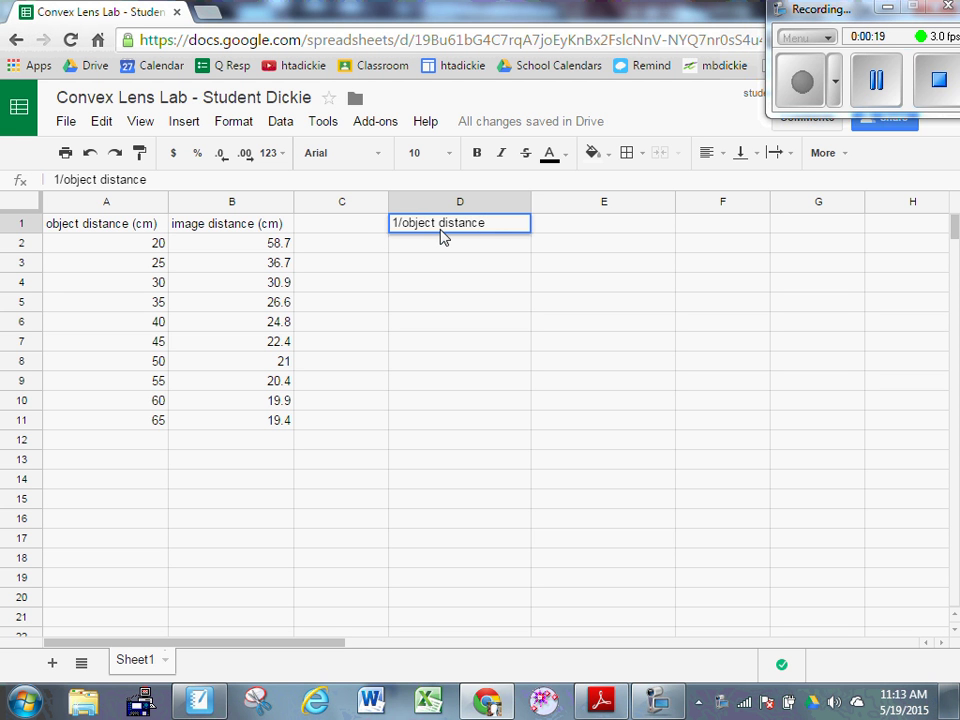
text( (cm-1))
key(Tab)
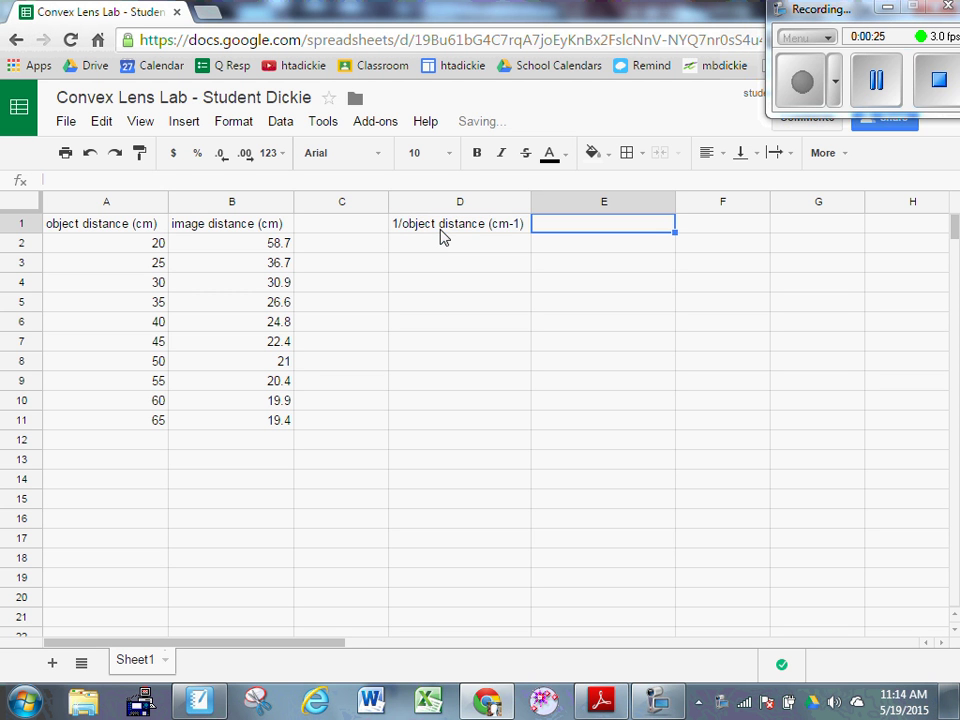
text(1/im)
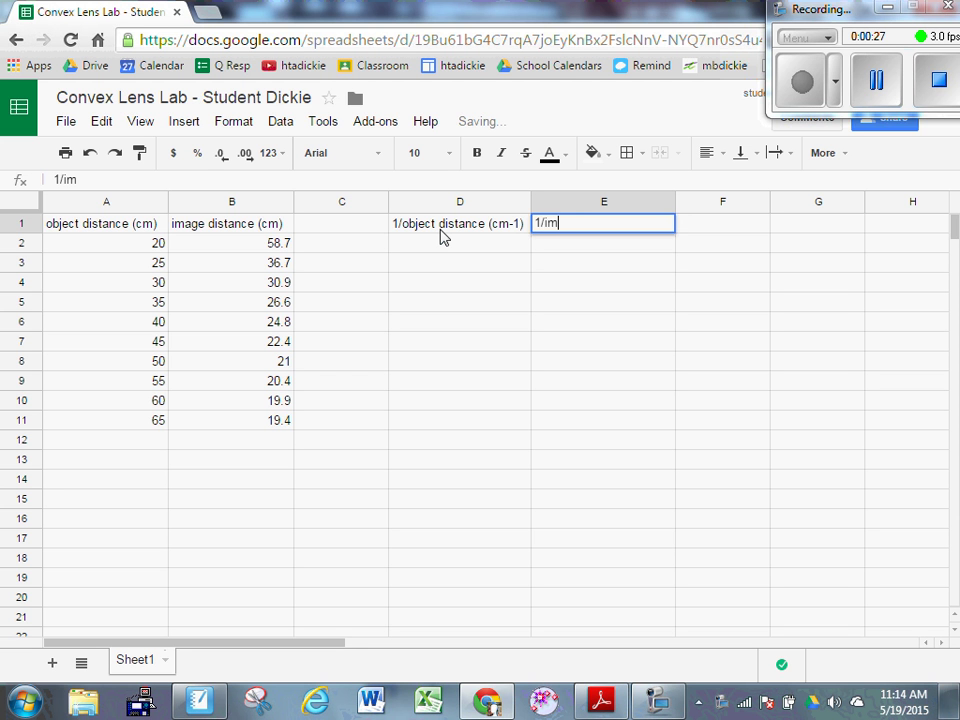
text(age distance )
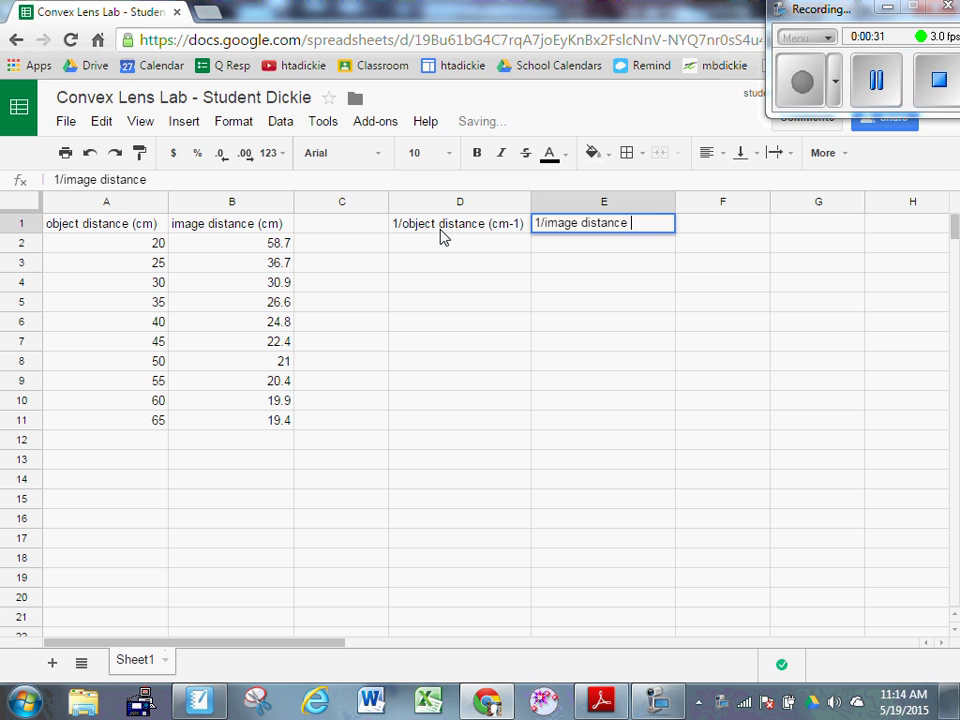
text((cm-)
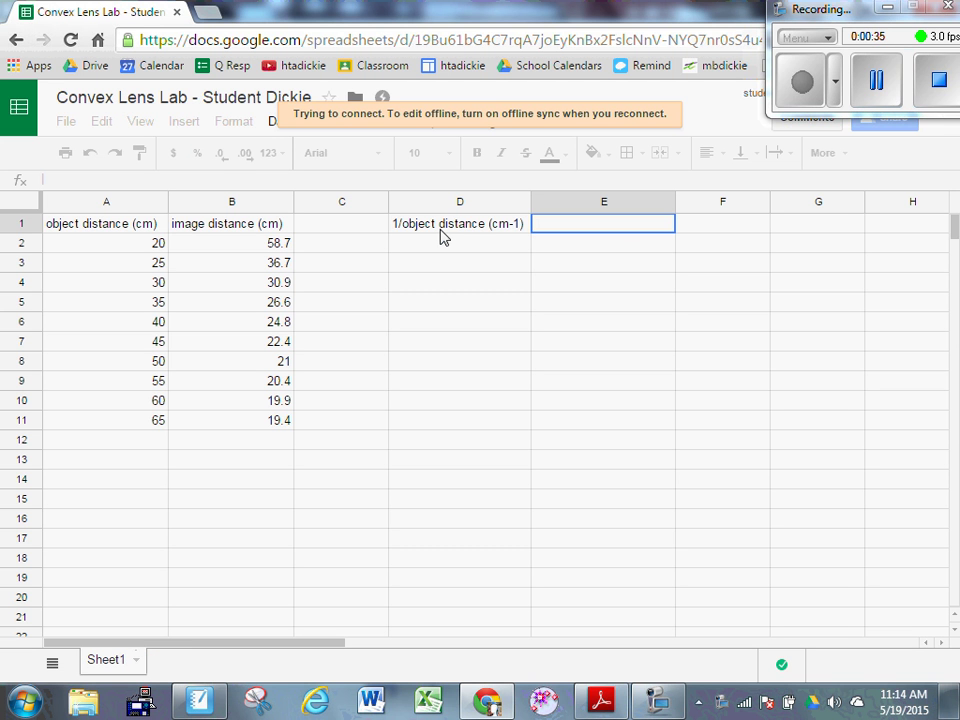
click(876, 79)
click(795, 90)
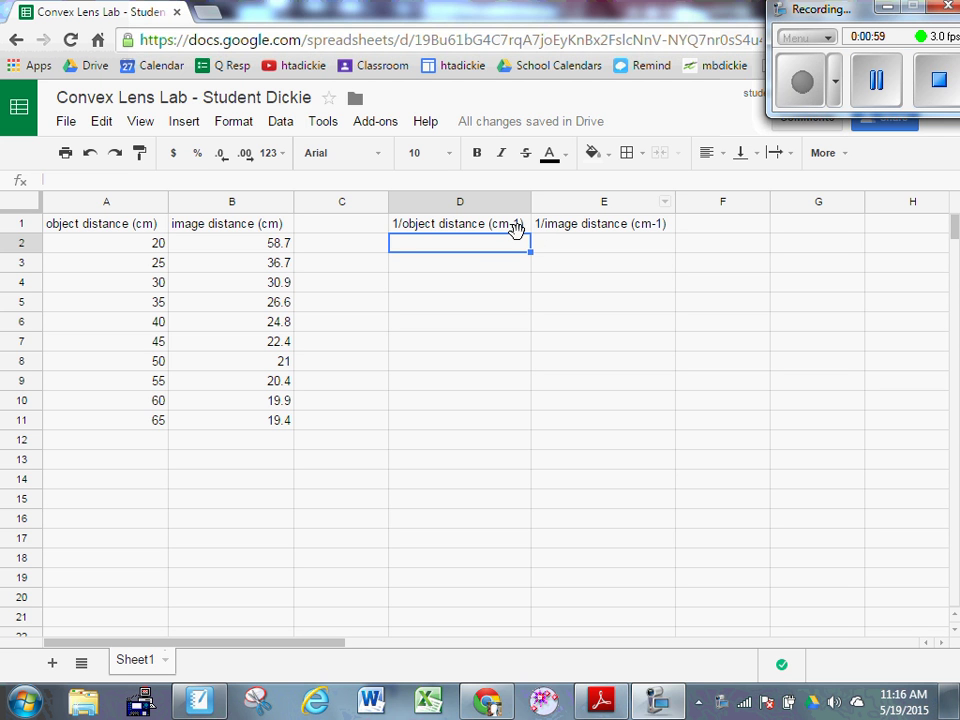
- Enter the formula =1/A2 in D2 so it shows 0.05
text(=)
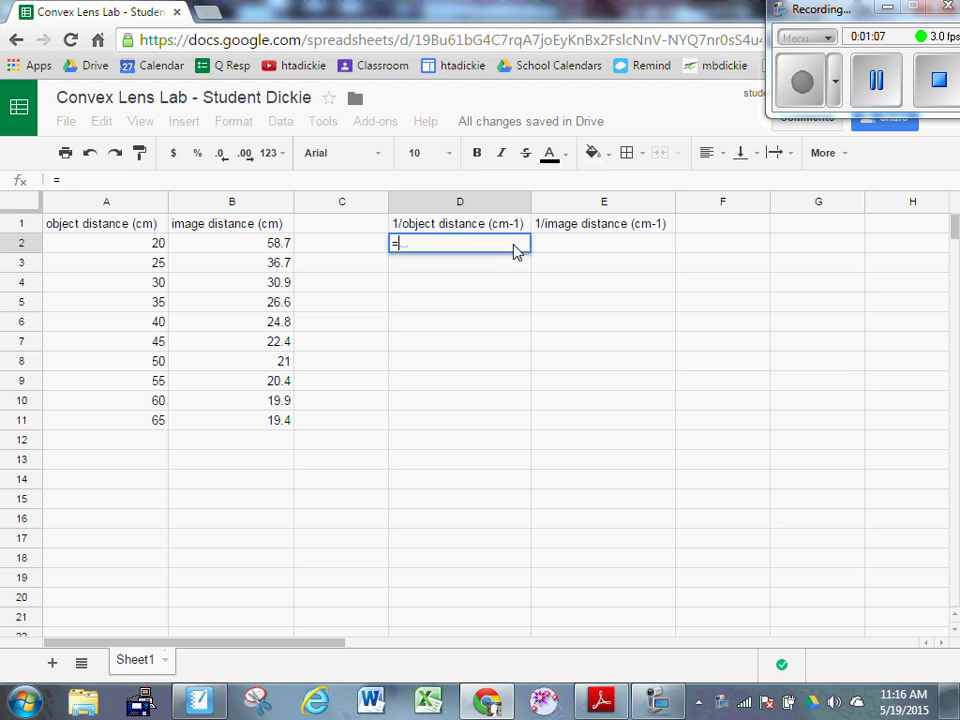
text(1/)
click(127, 247)
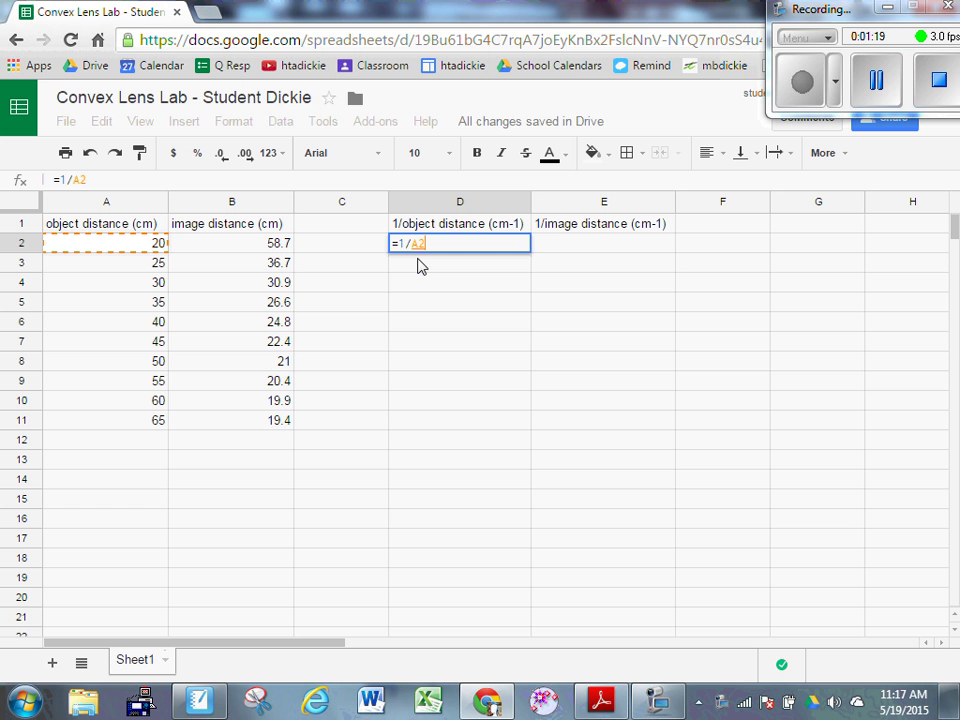
key(Return)
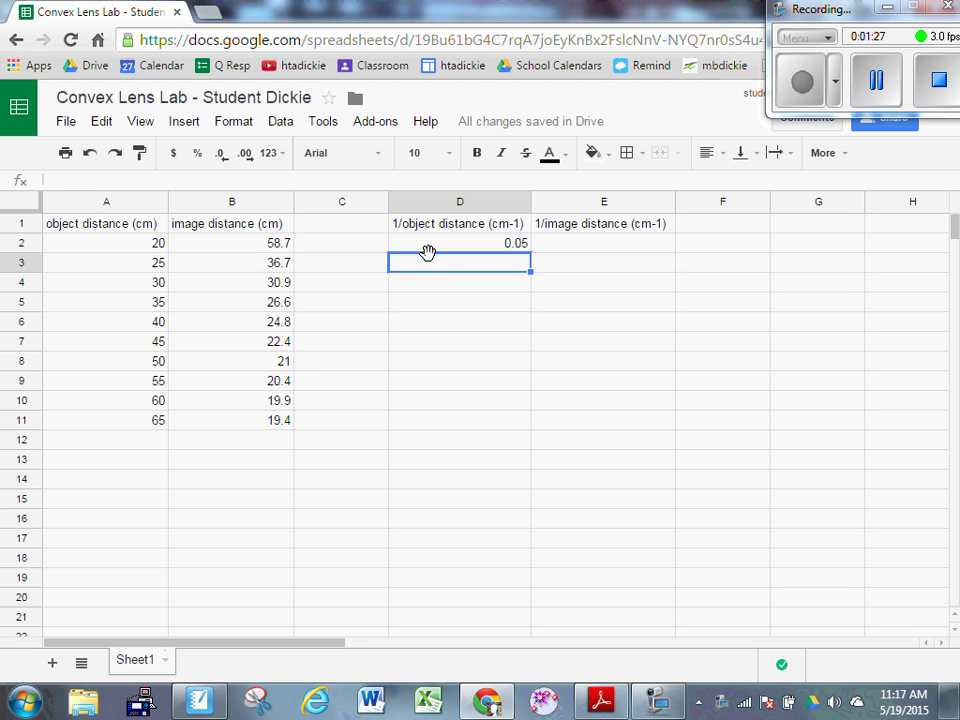
- Copy the D2 reciprocal formula into E2 so it divides 1 by B2
click(459, 247)
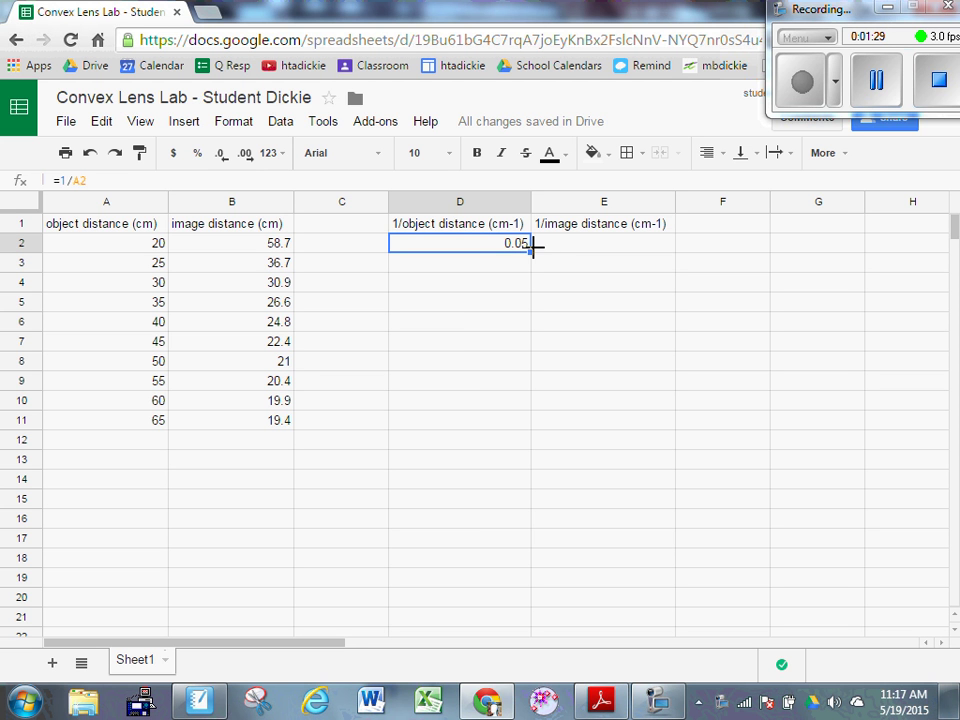
drag(532, 252, 626, 242)
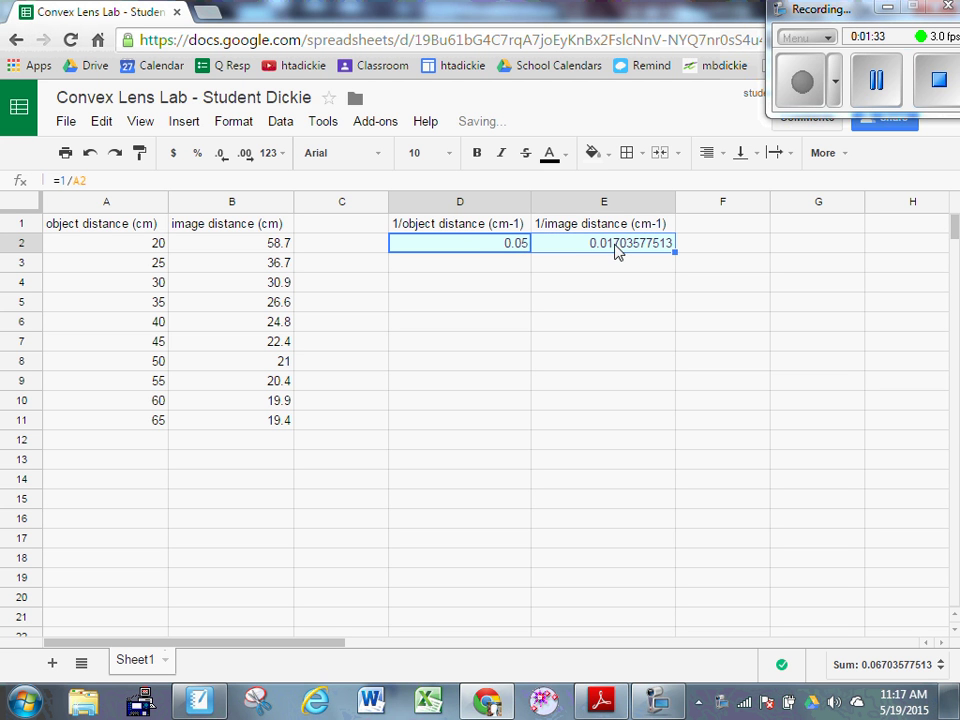
click(477, 250)
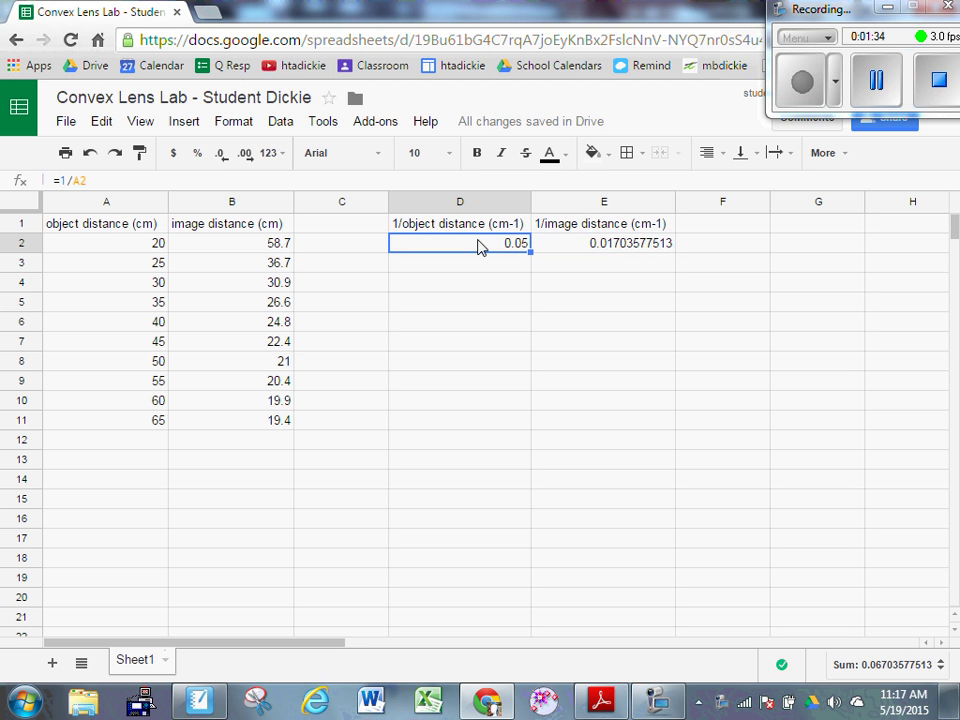
click(568, 250)
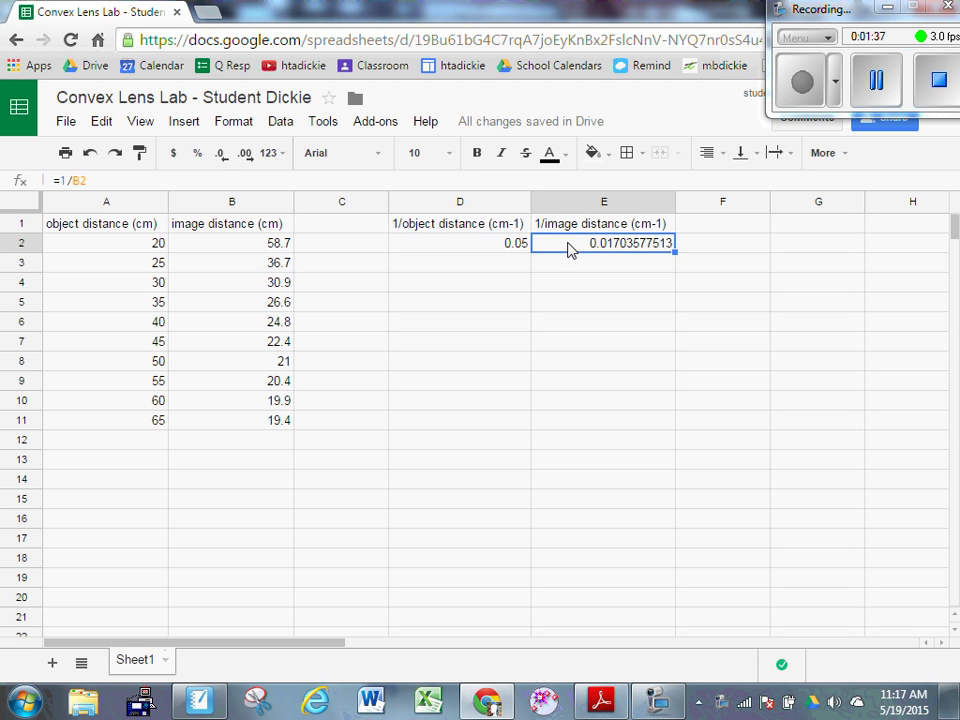
- Fill the D2:E2 formulas down through row 11 and select D2:E11
click(551, 283)
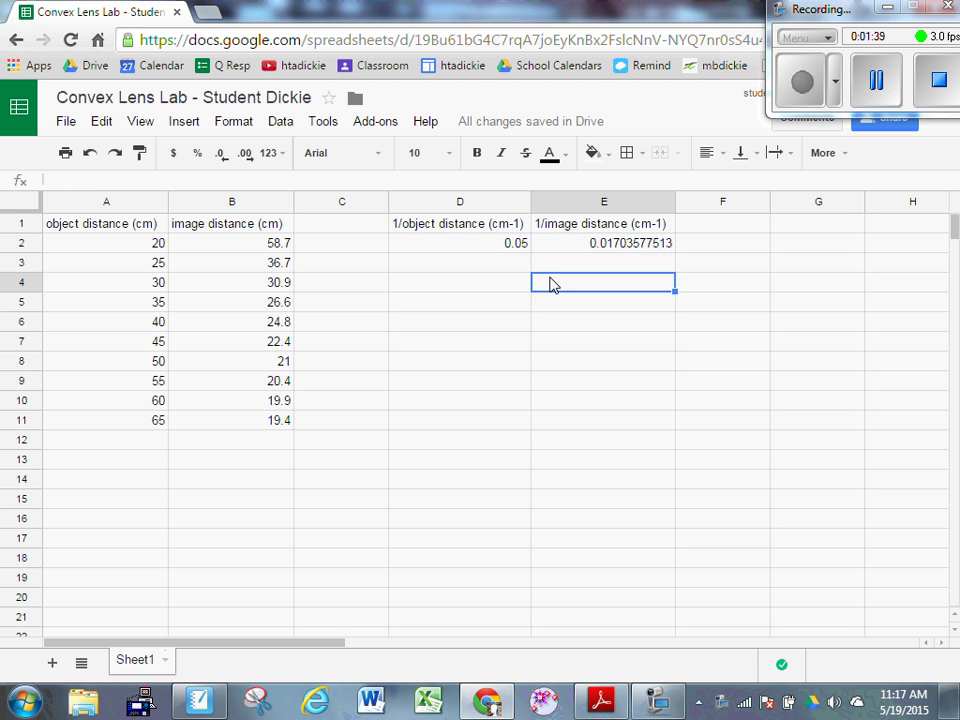
drag(512, 250, 605, 250)
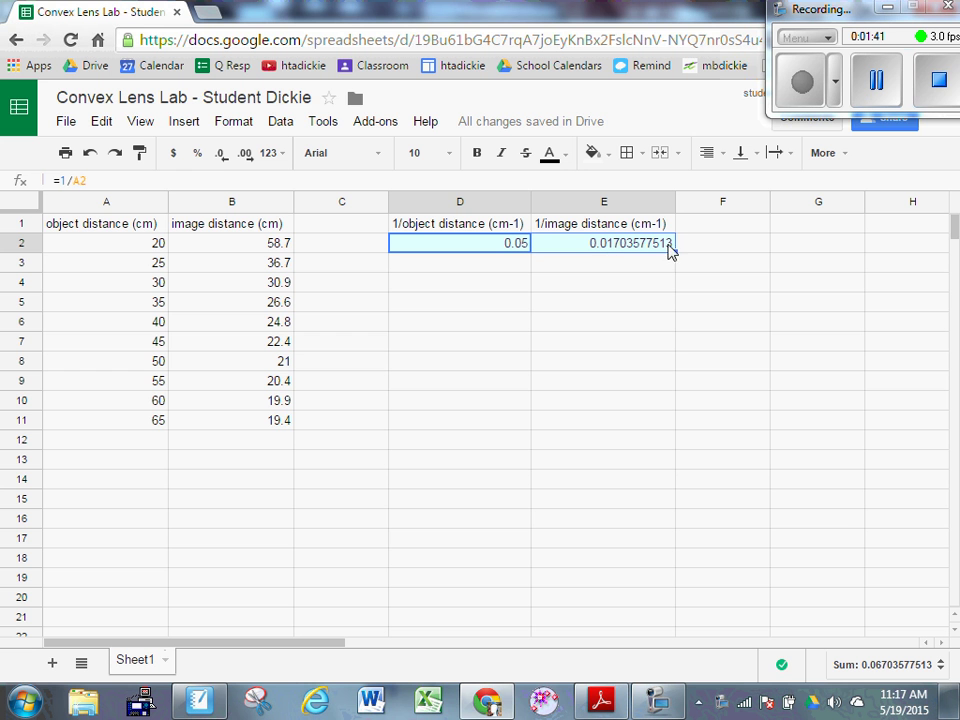
drag(675, 253, 663, 418)
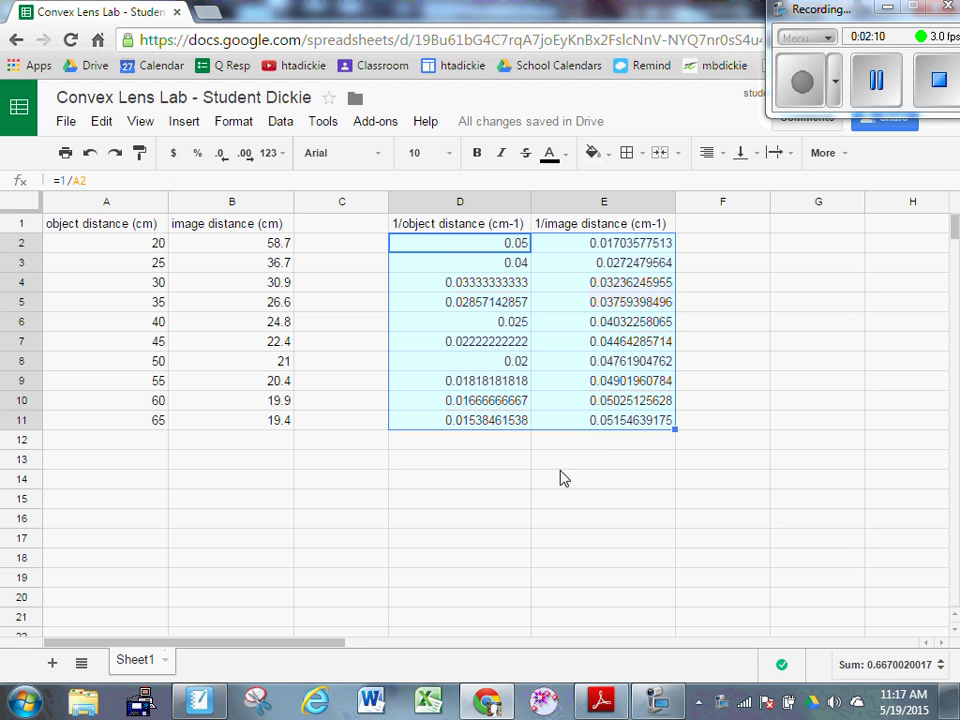
click(563, 476)
drag(493, 243, 628, 427)
- Insert a plain scatter chart of the D2:E11 reciprocal data
click(186, 121)
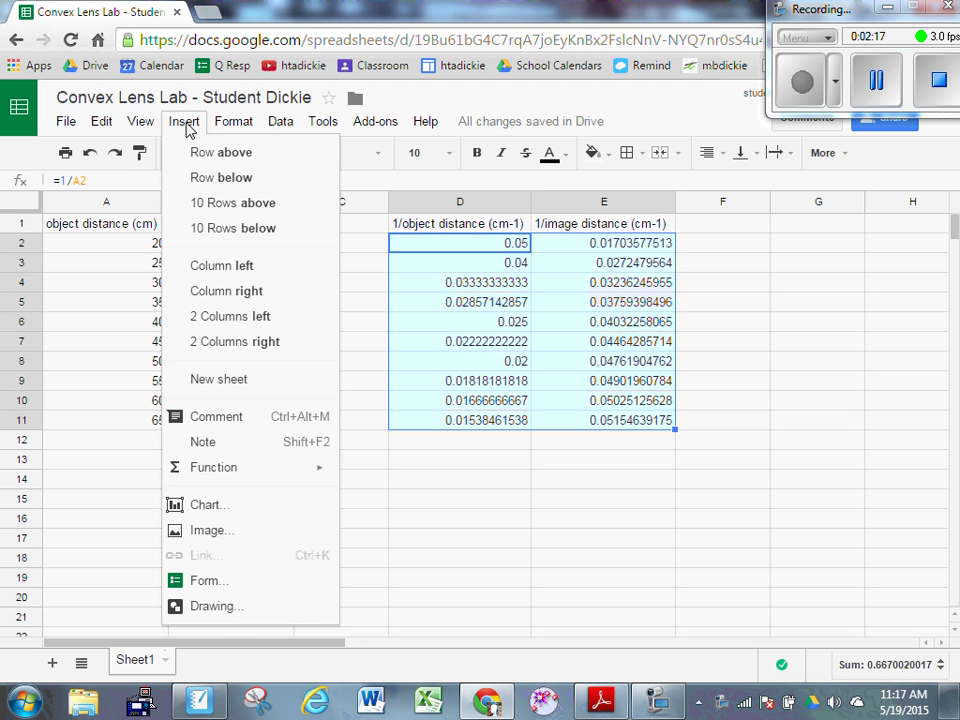
click(200, 510)
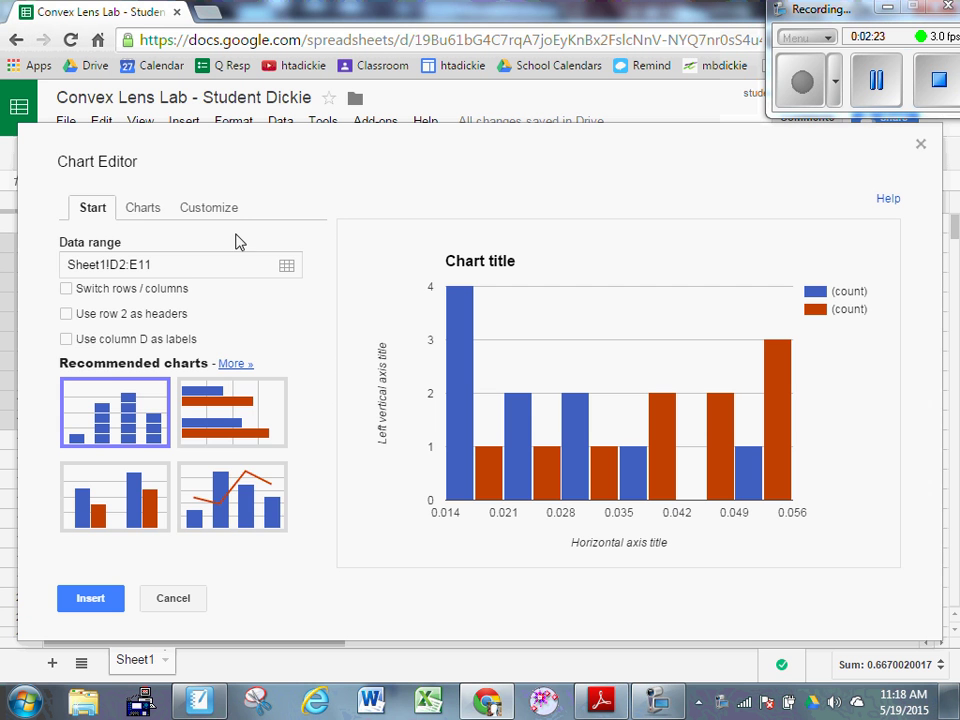
click(137, 212)
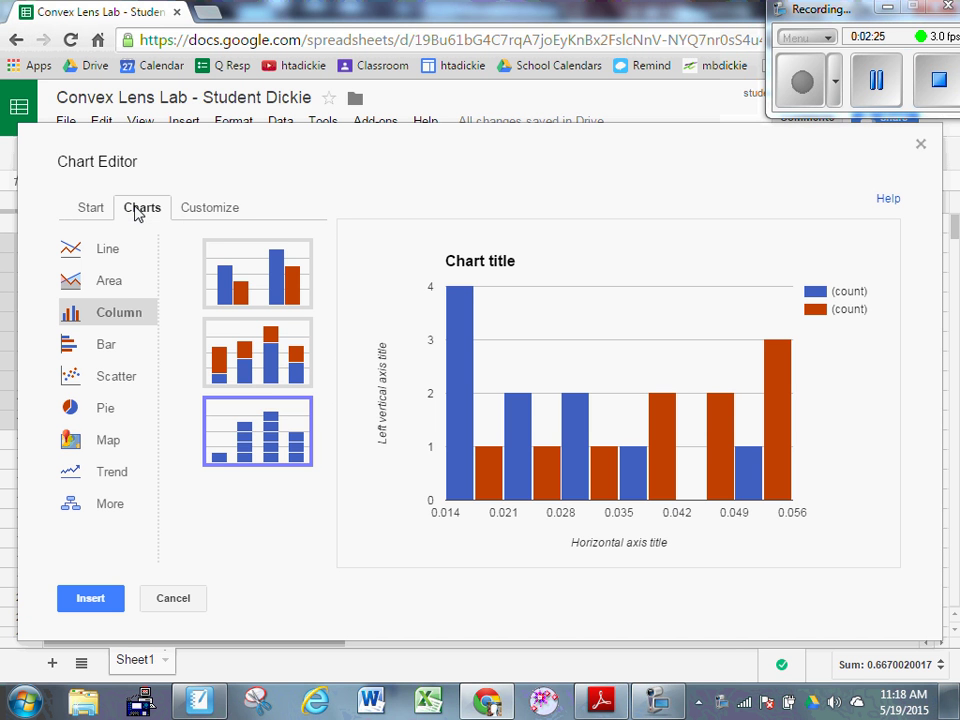
click(111, 382)
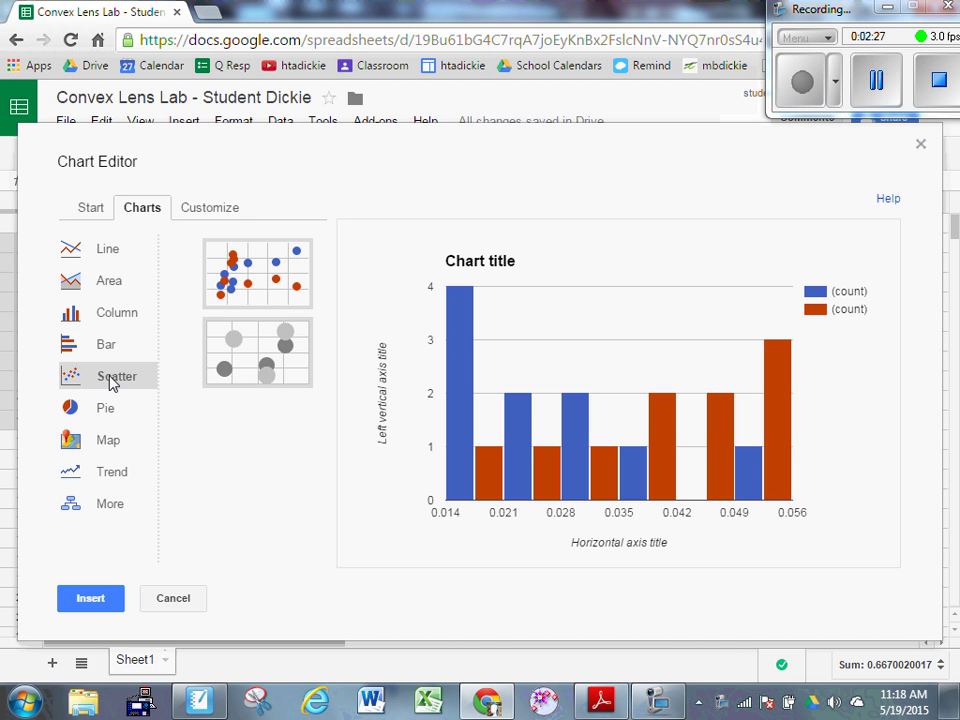
click(281, 284)
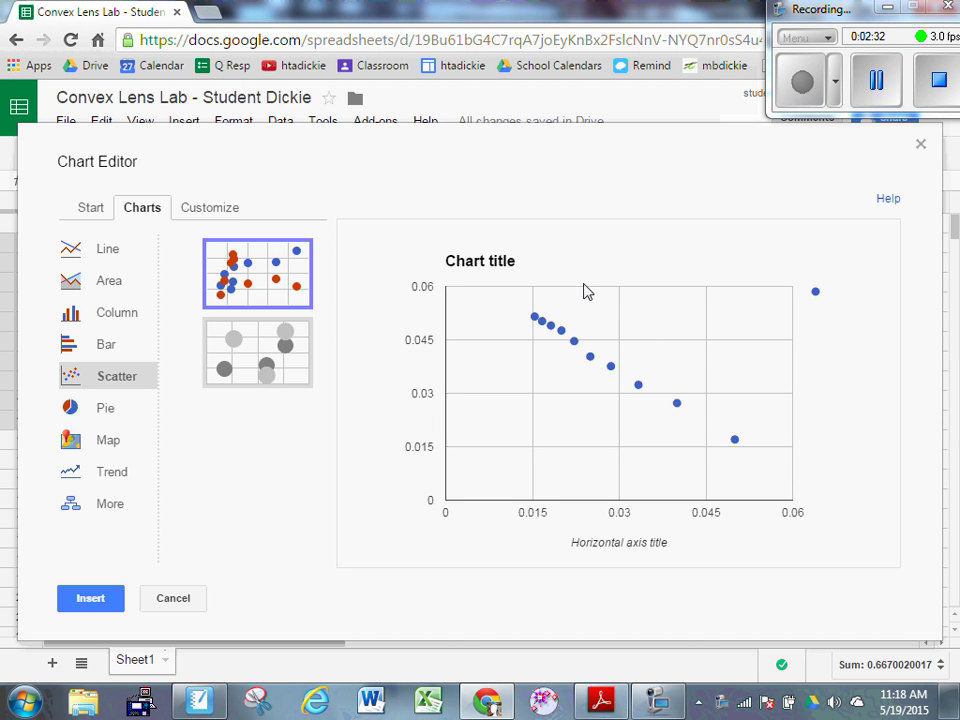
click(87, 599)
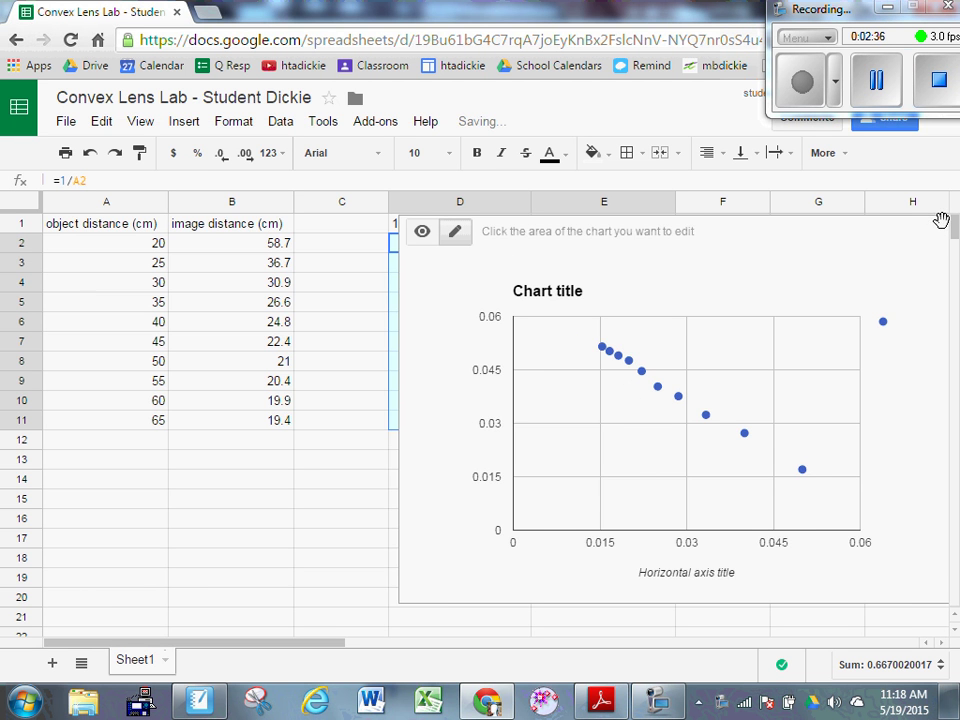
- Move the chart over columns B–F and open its Advanced edit customization, scrolled to Series
drag(917, 231, 726, 235)
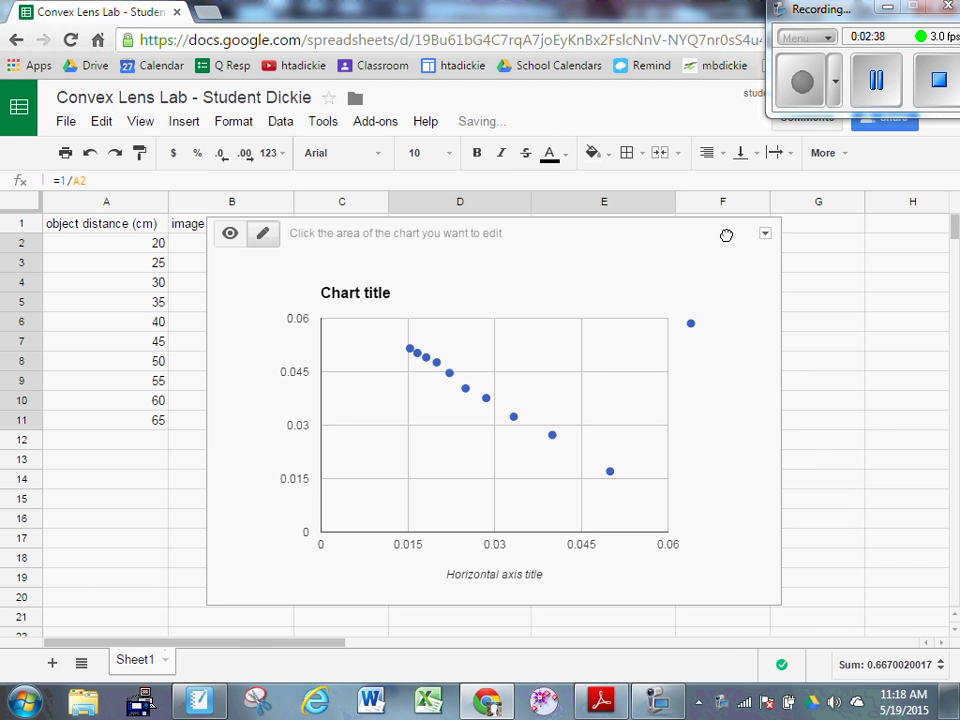
click(765, 233)
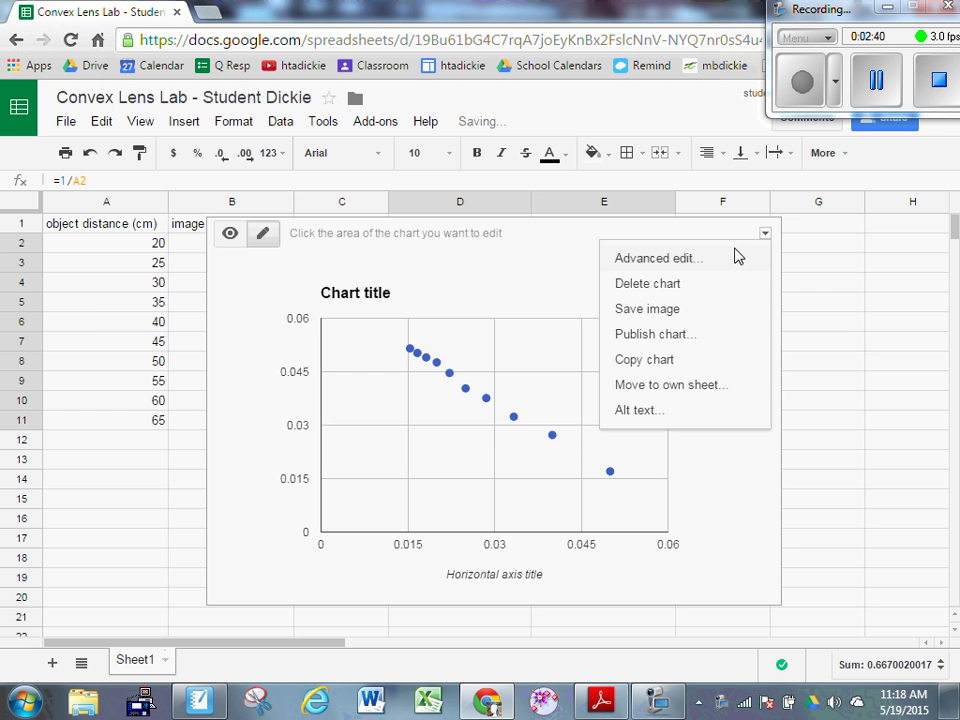
click(731, 262)
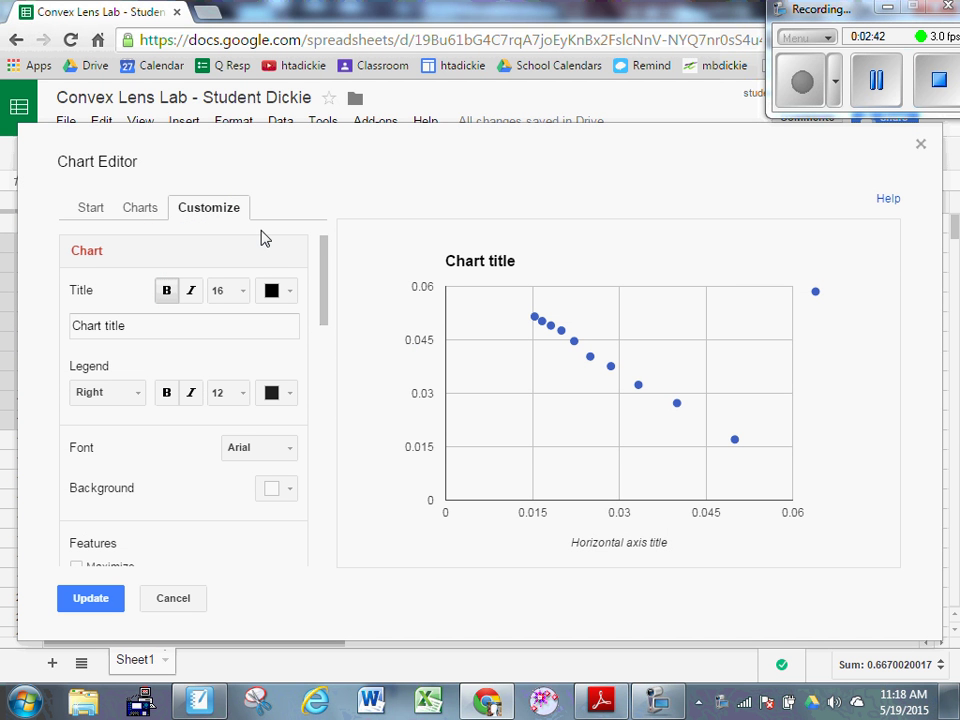
click(176, 318)
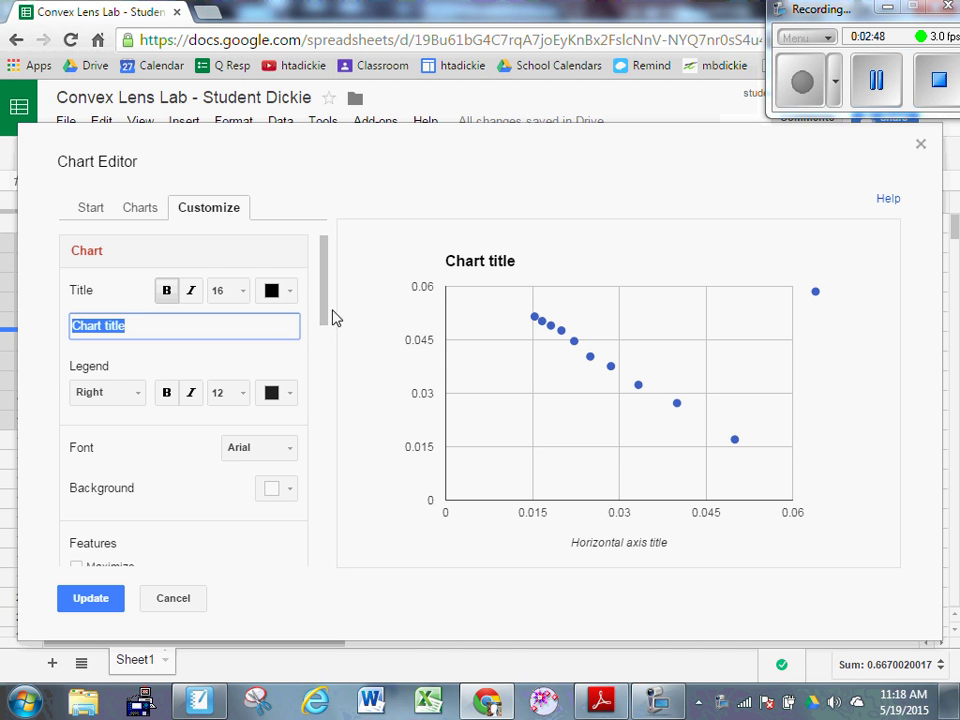
drag(324, 309, 336, 390)
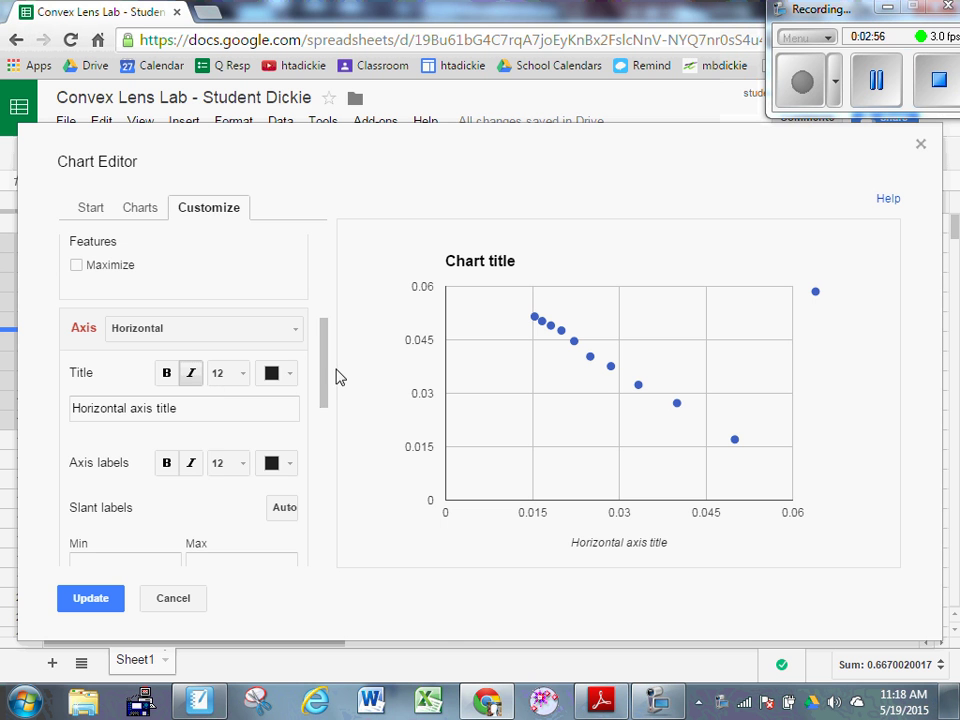
drag(326, 364, 336, 548)
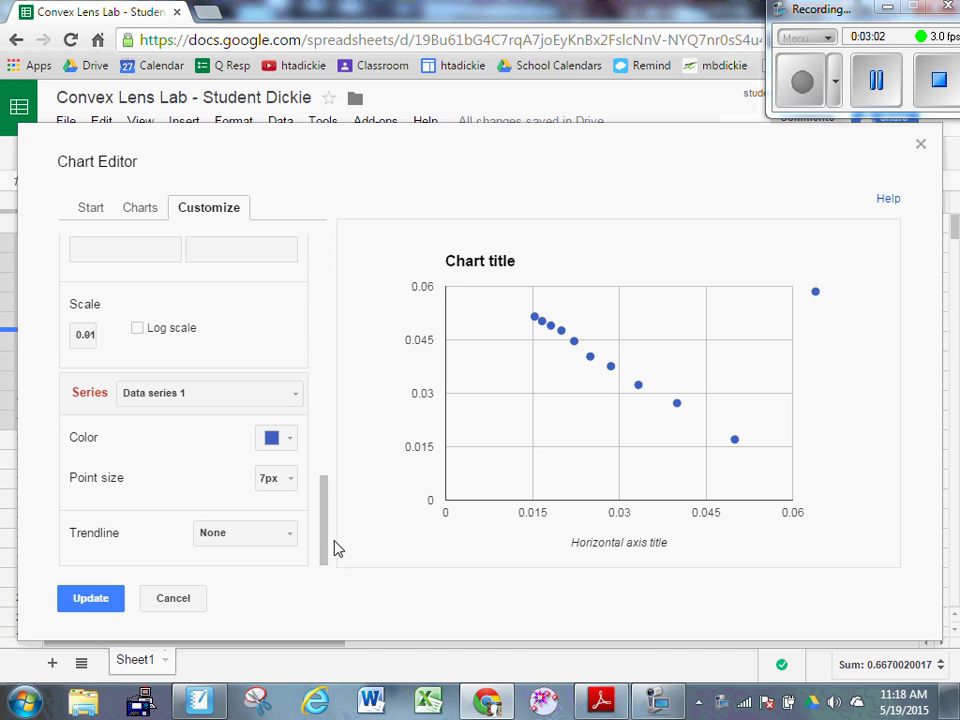
- Set the data series Trendline to Linear
click(275, 538)
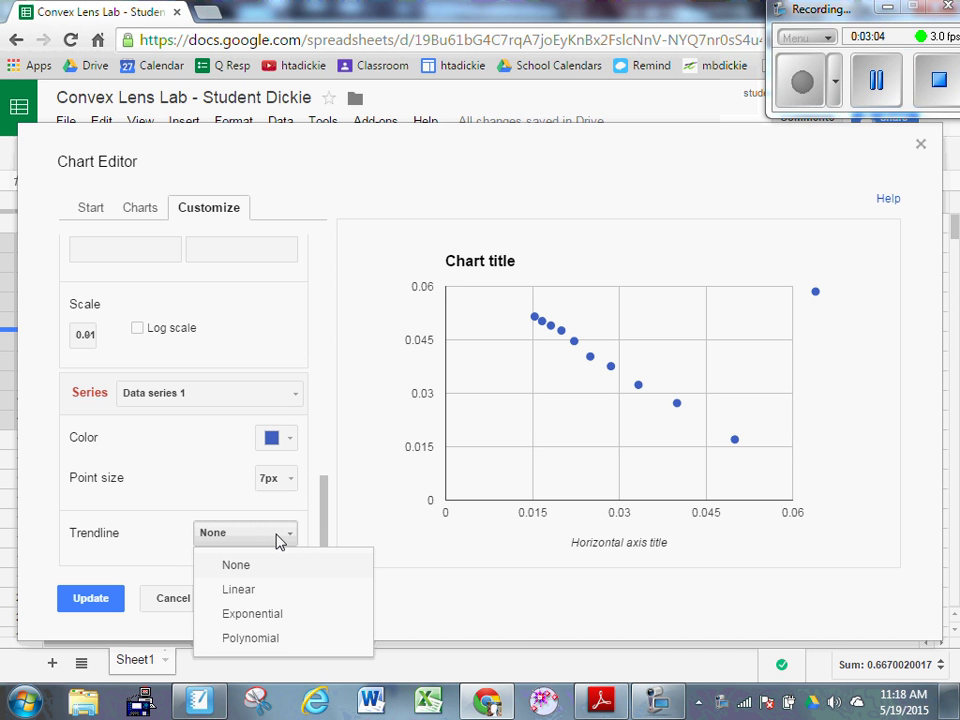
click(264, 592)
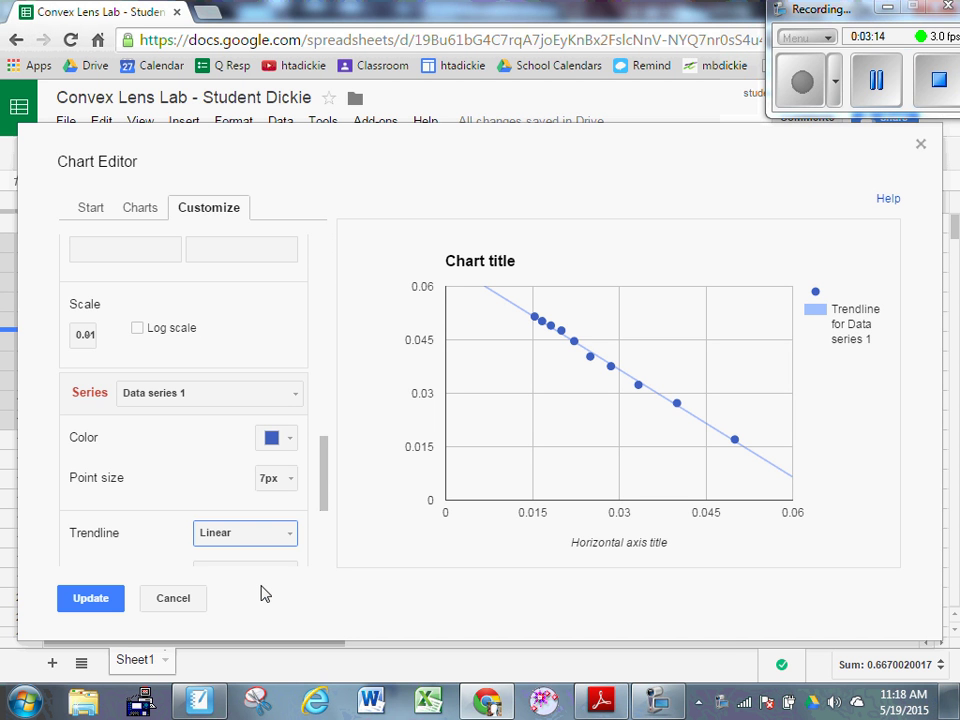
drag(326, 481, 331, 529)
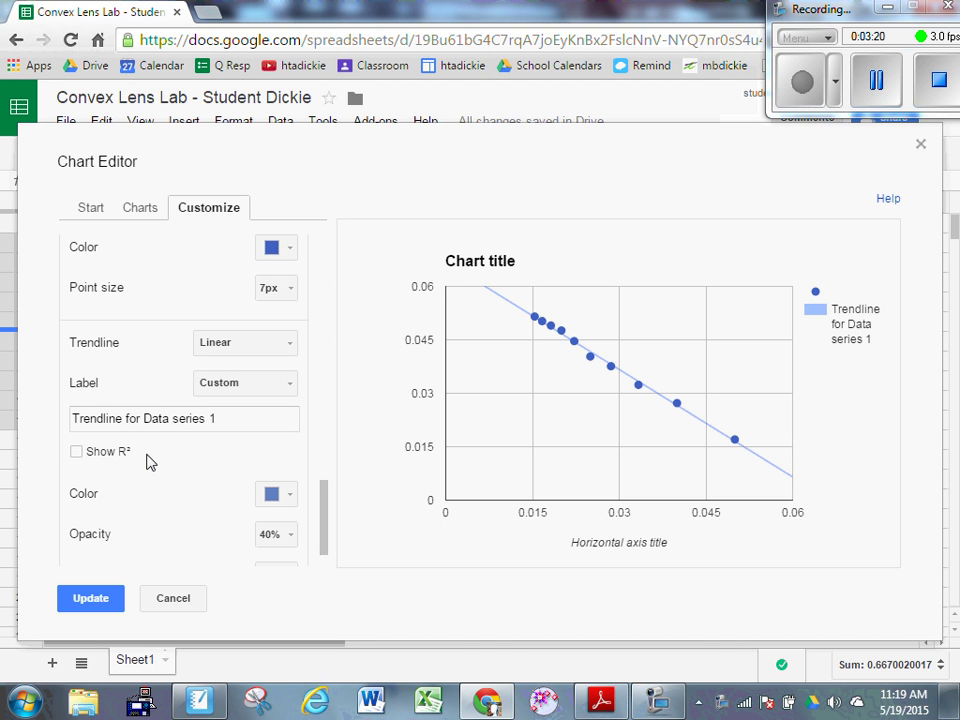
drag(322, 490, 321, 463)
click(240, 494)
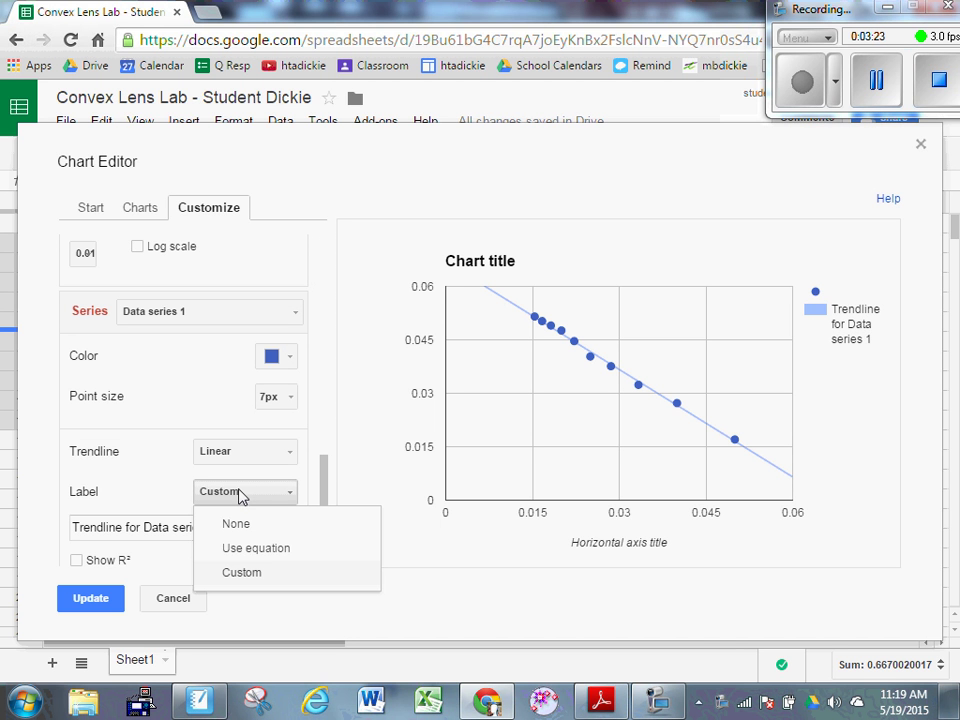
- Set the trendline label to Use equation, showing y = -1.005 * x + 0.067
click(248, 549)
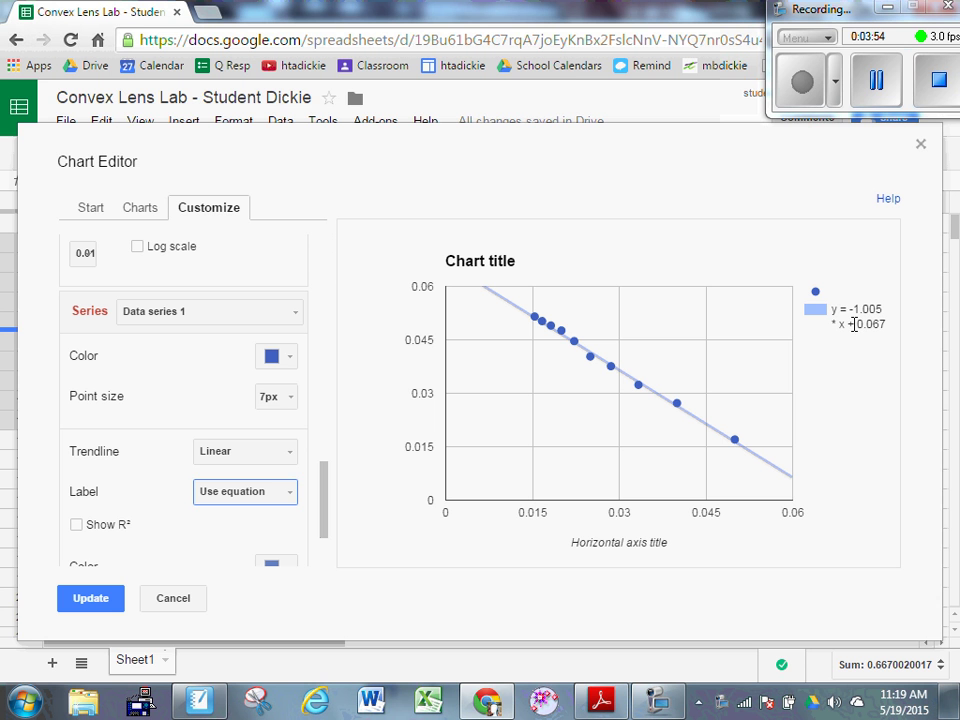
drag(854, 324, 878, 310)
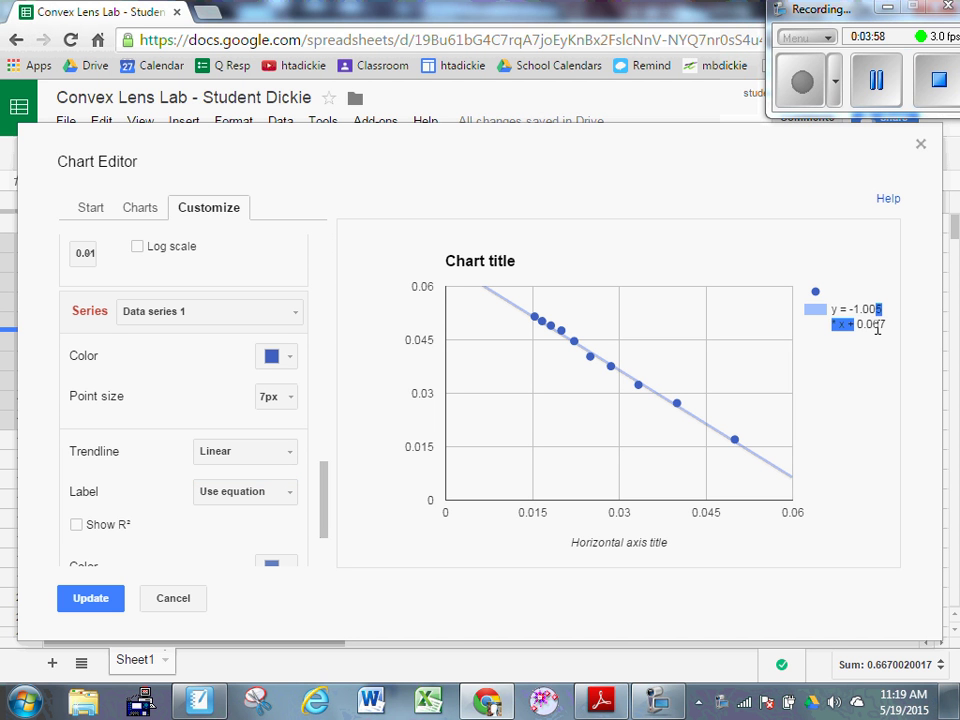